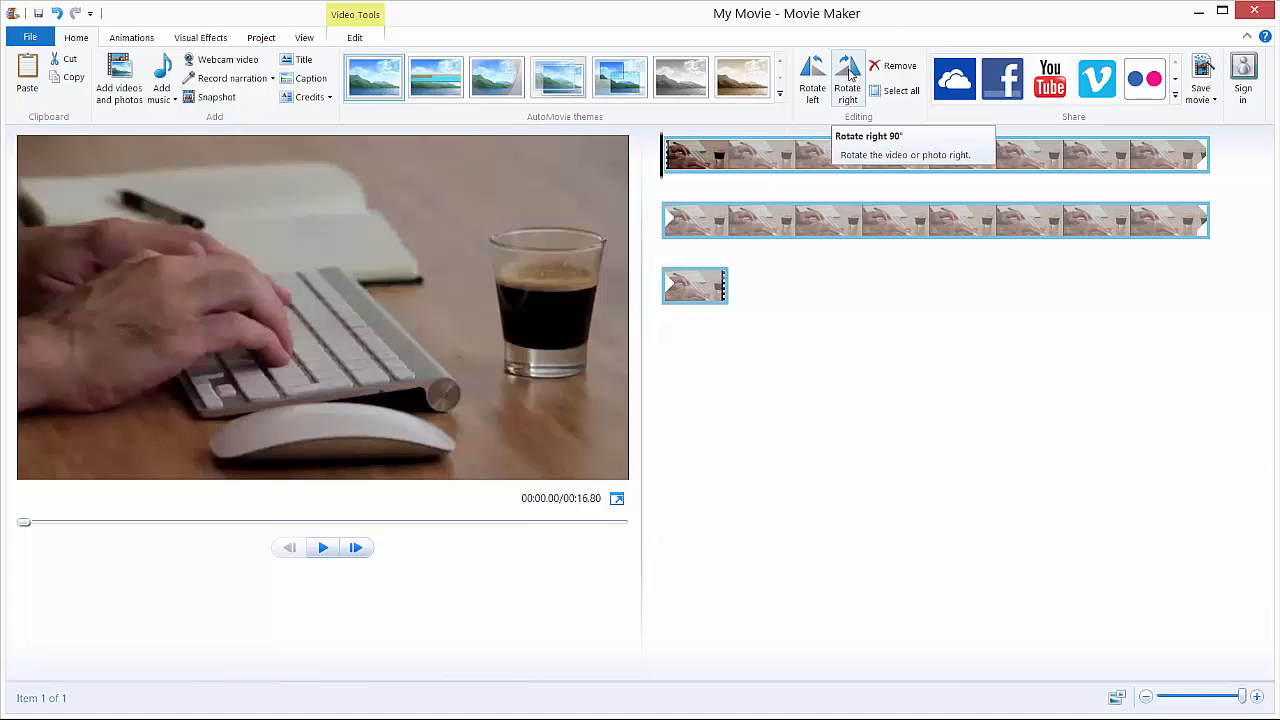
Step: Rotate the clip a quarter turn right, then show the project-wide aspect-ratio settings (16:9)
{"action": "left_click", "coordinate": [852, 75]}
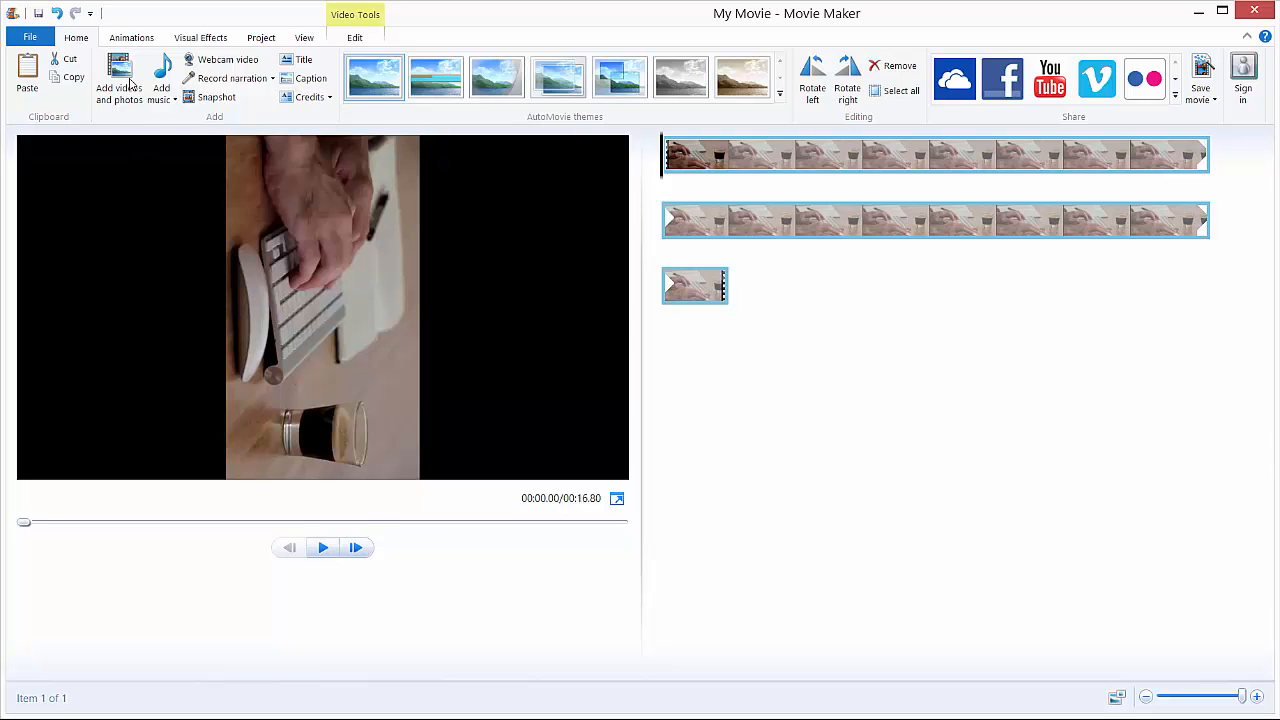
{"action": "left_click", "coordinate": [262, 38]}
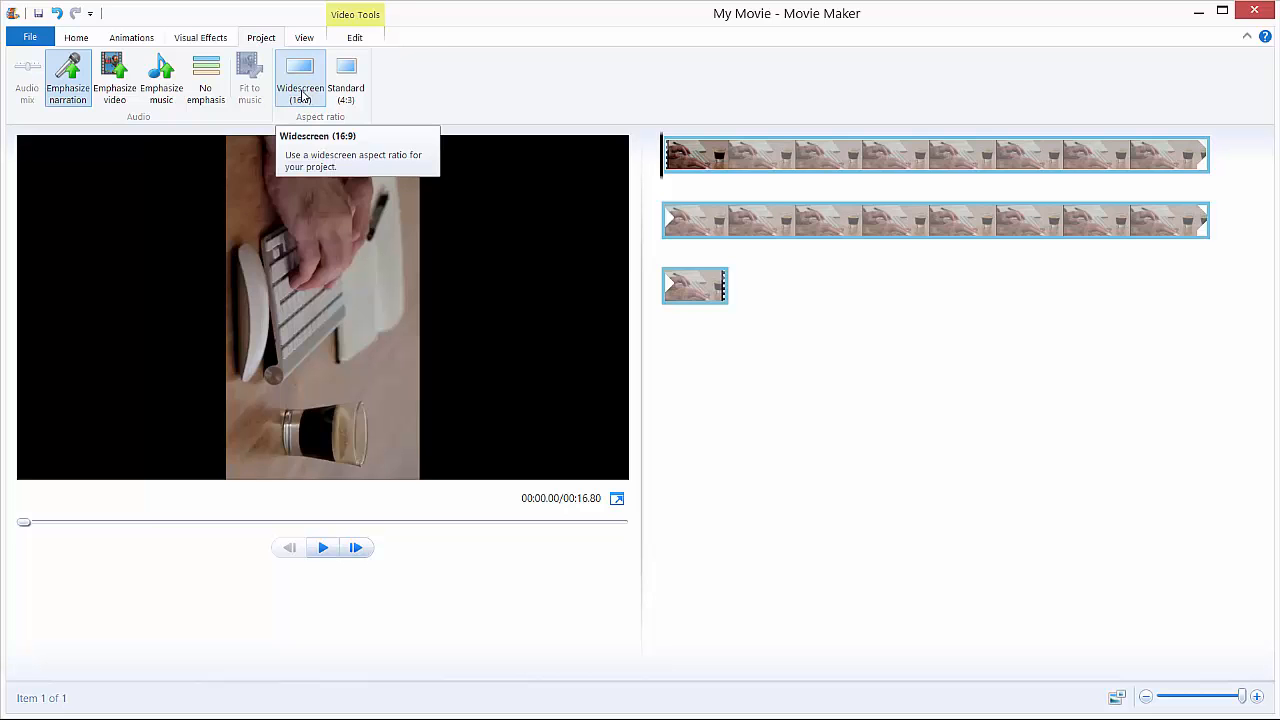
{"action": "left_click", "coordinate": [346, 78]}
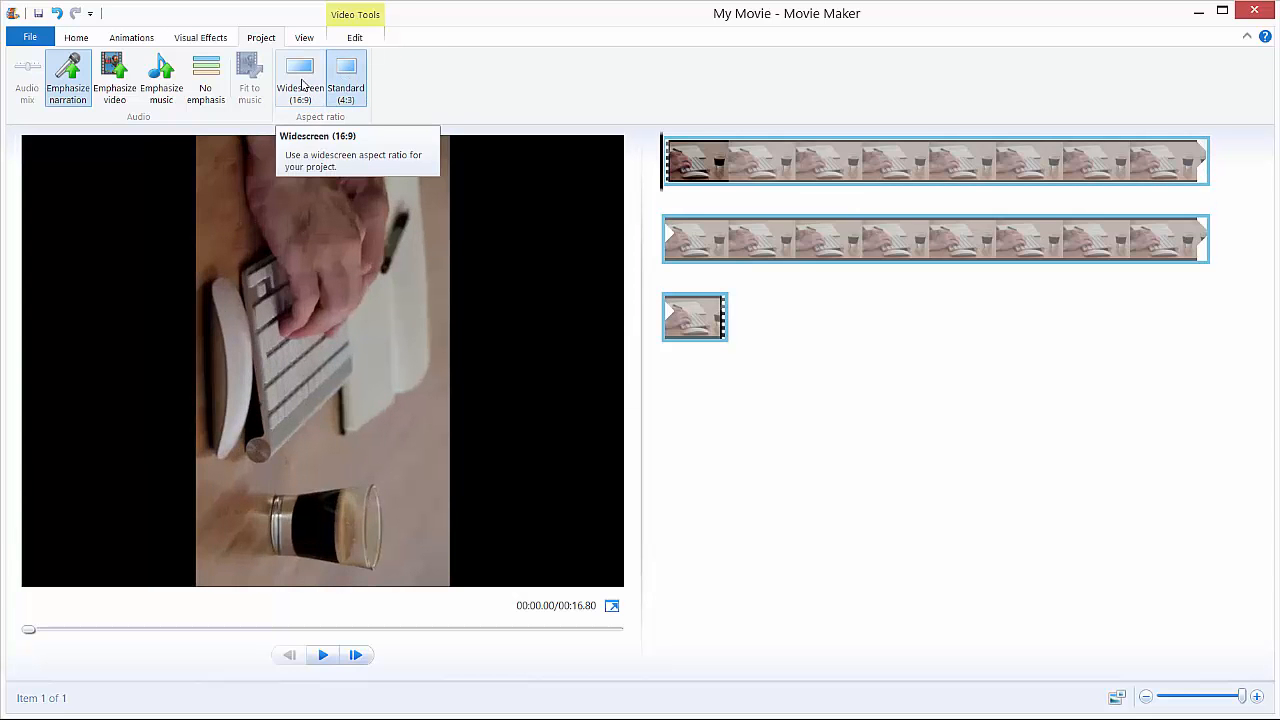
{"action": "left_click", "coordinate": [300, 80]}
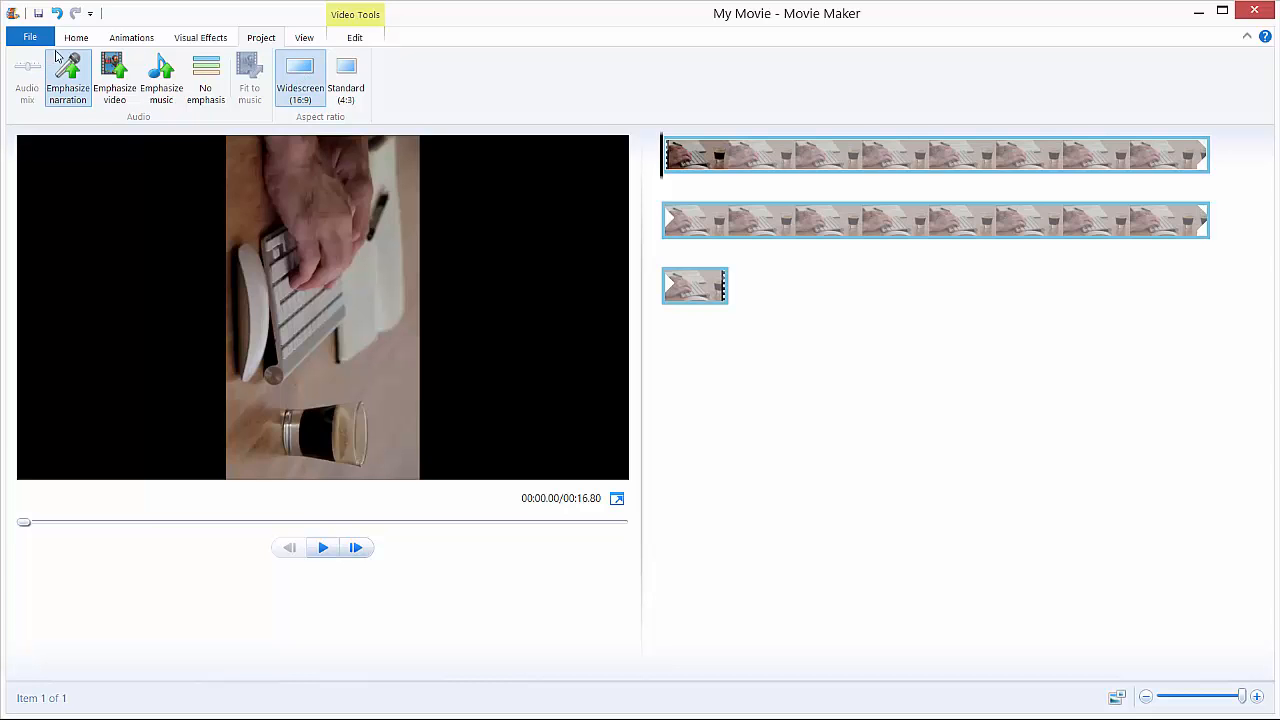
Step: From the Home ribbon, rotate the clip right then left so it previews upright
{"action": "left_click", "coordinate": [76, 38]}
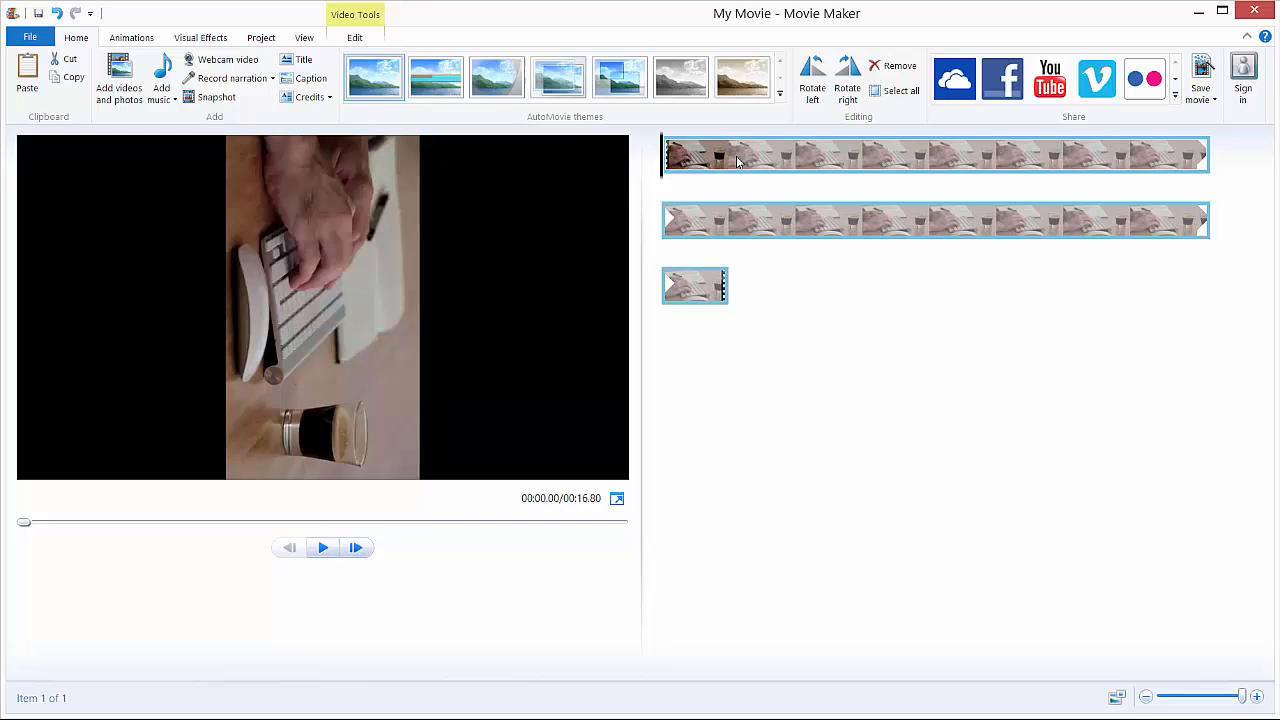
{"action": "left_click", "coordinate": [852, 88]}
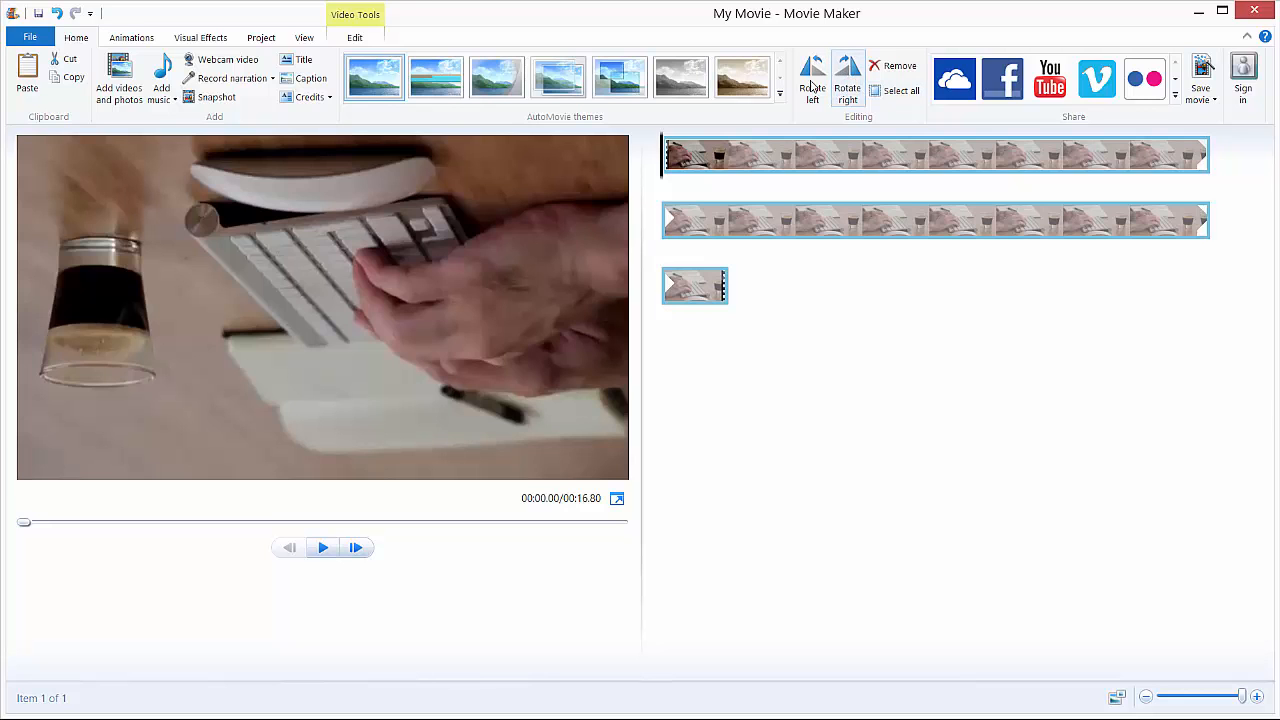
{"action": "left_click", "coordinate": [814, 80]}
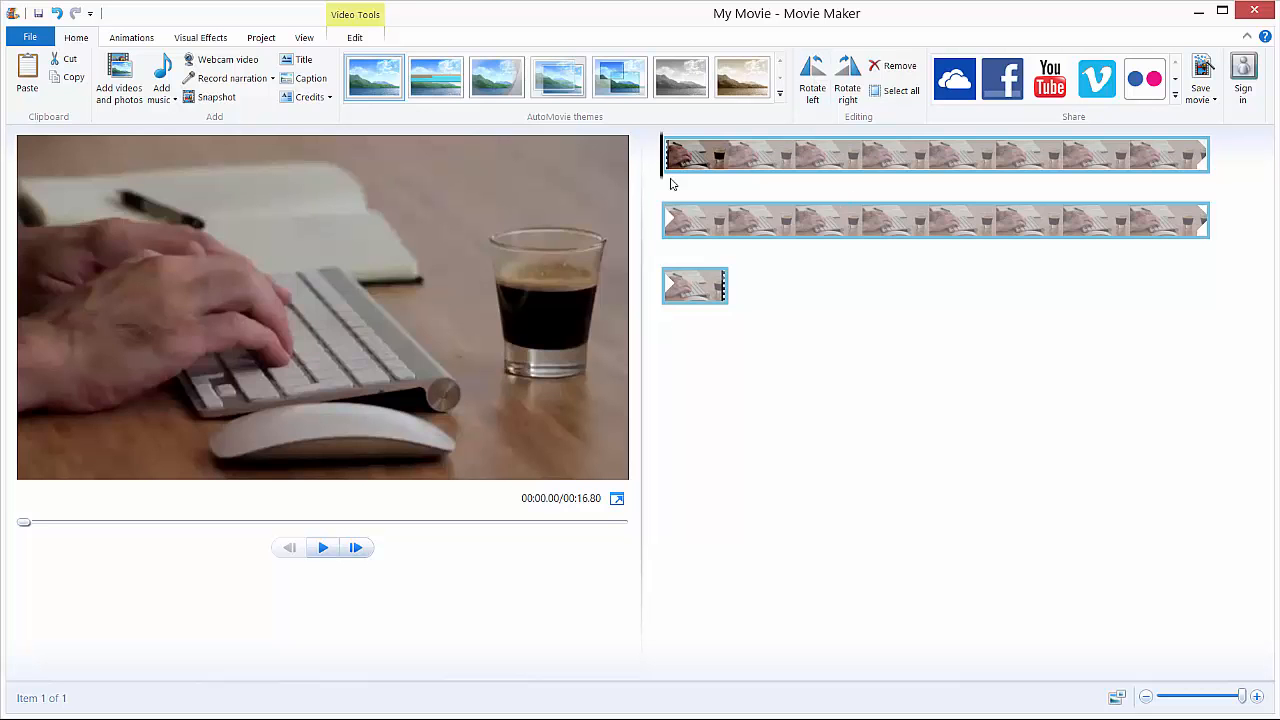
Step: Position the playhead near 00:02 and split the clip there into two parts
{"action": "mouse_move", "coordinate": [662, 180]}
{"action": "left_mouse_down"}
{"action": "mouse_move", "coordinate": [950, 189]}
{"action": "mouse_move", "coordinate": [774, 185]}
{"action": "left_mouse_up"}
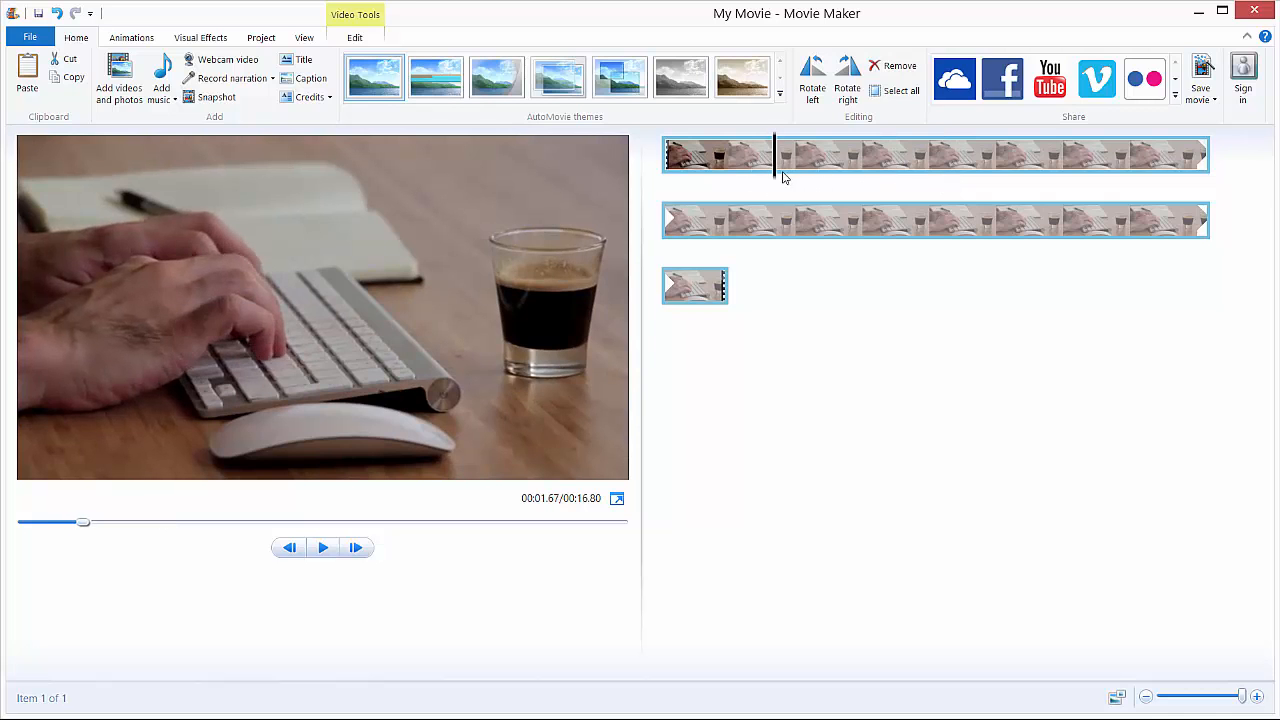
{"action": "left_click", "coordinate": [826, 157]}
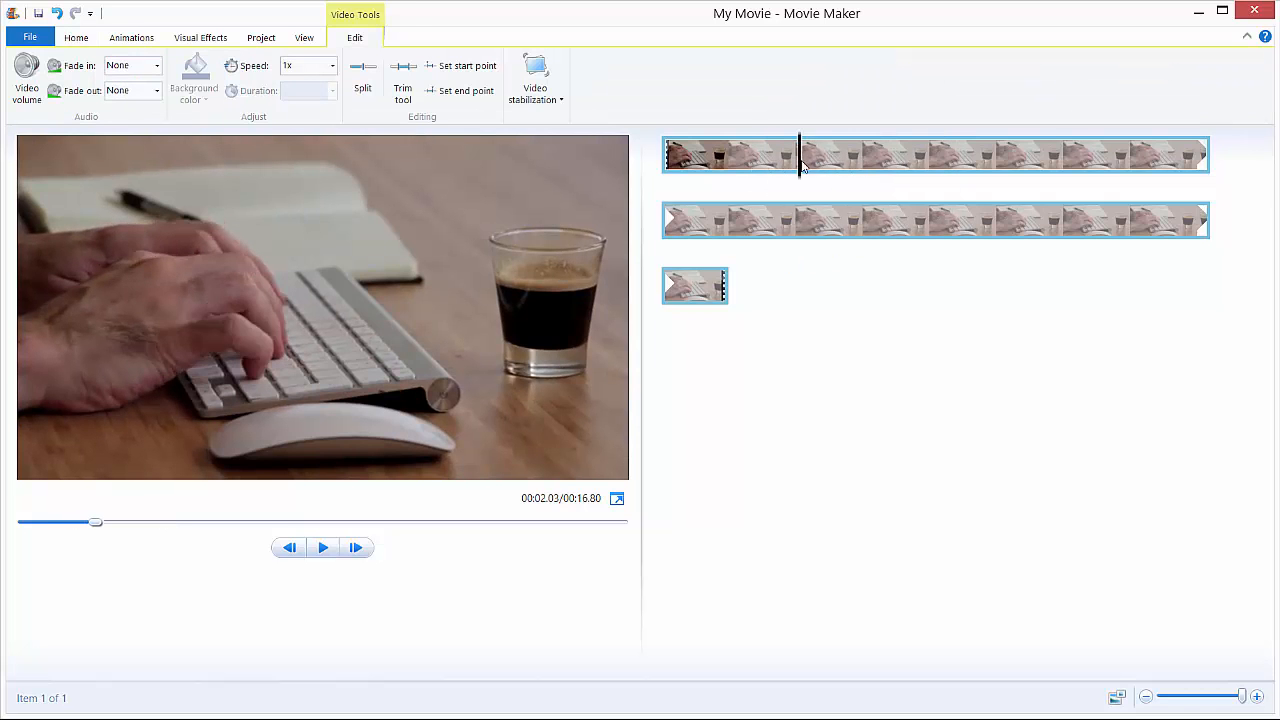
{"action": "left_click_drag", "start_coordinate": [803, 182], "coordinate": [855, 185]}
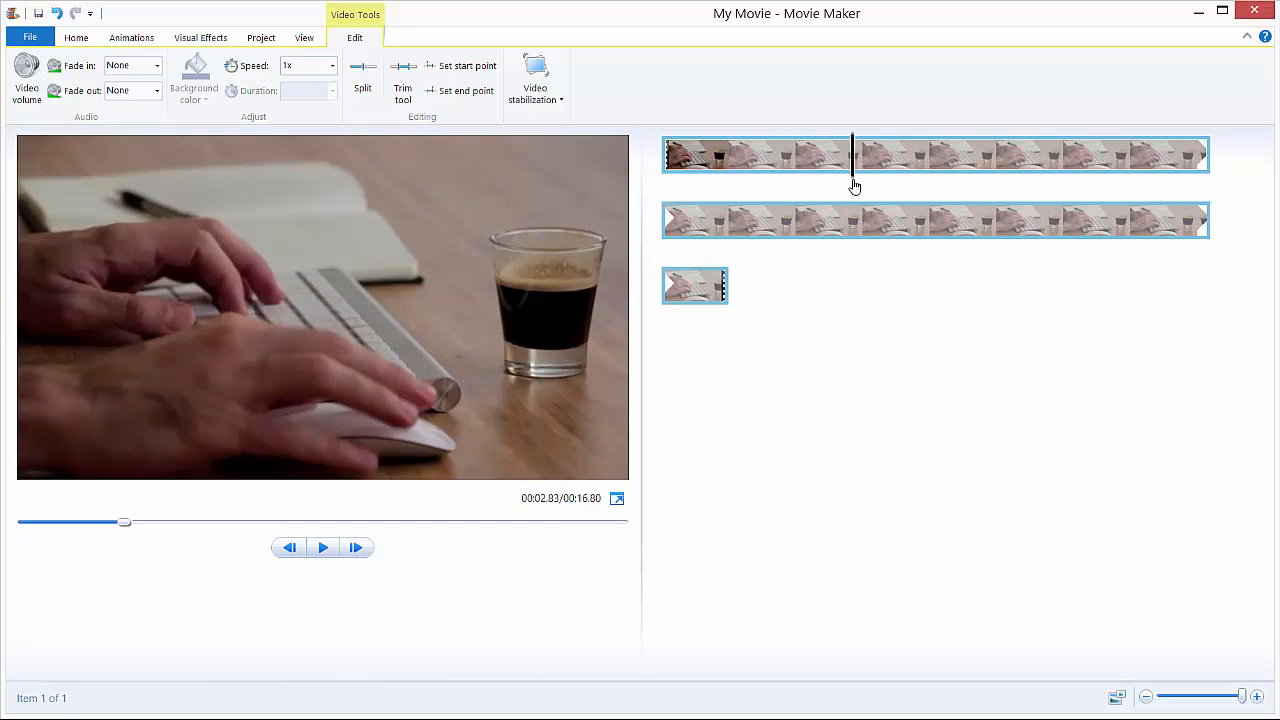
{"action": "left_click_drag", "start_coordinate": [855, 185], "coordinate": [797, 180]}
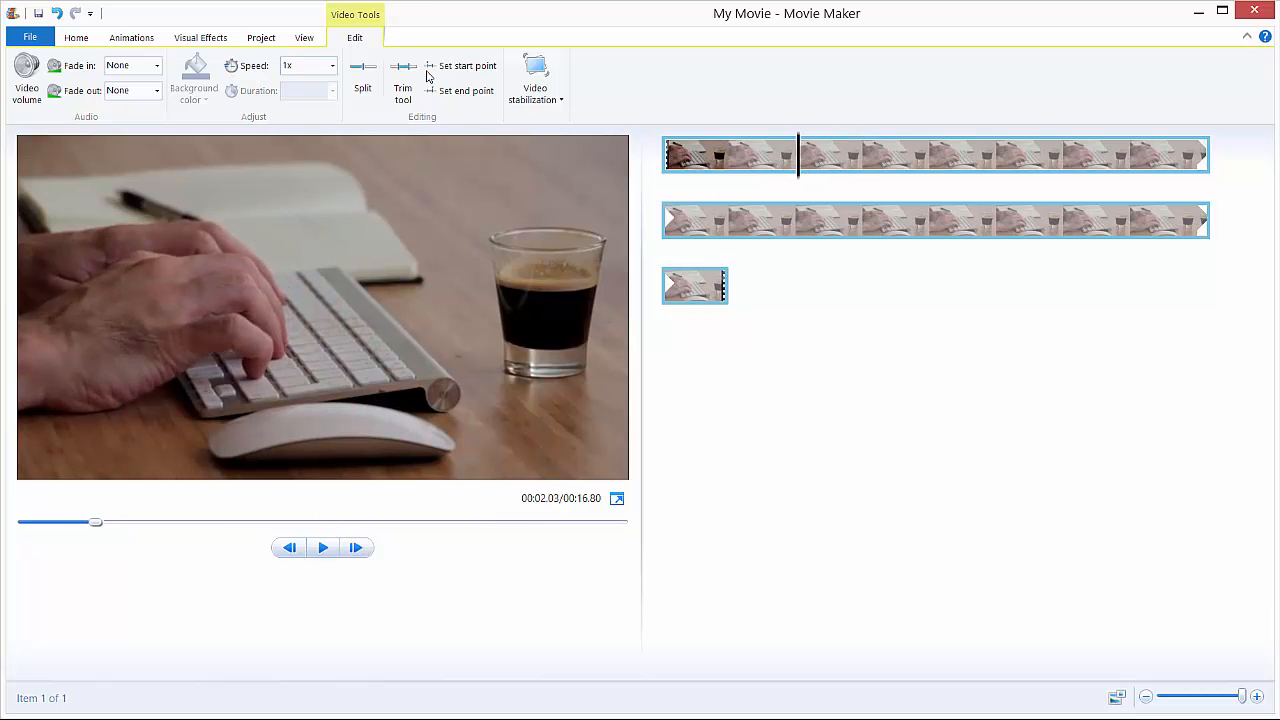
{"action": "left_click", "coordinate": [363, 75]}
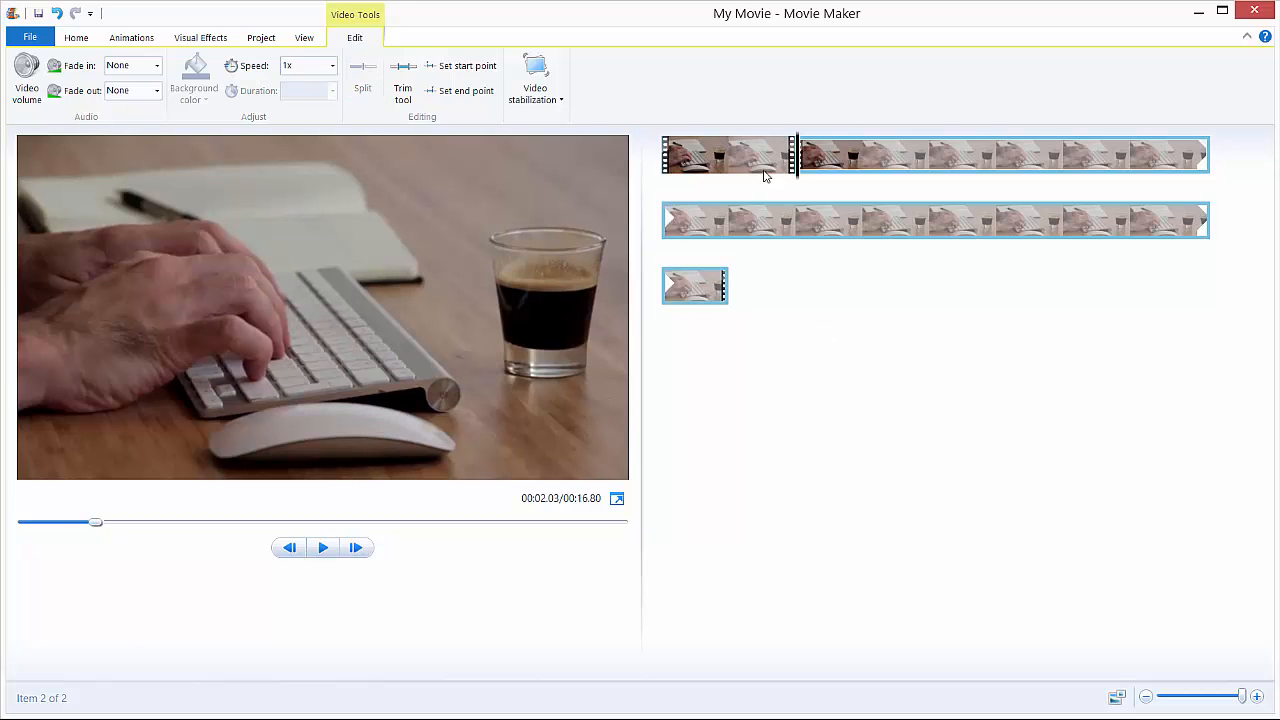
Step: Rotate only the first split part a quarter turn left and play the movie to check it
{"action": "left_click", "coordinate": [732, 160]}
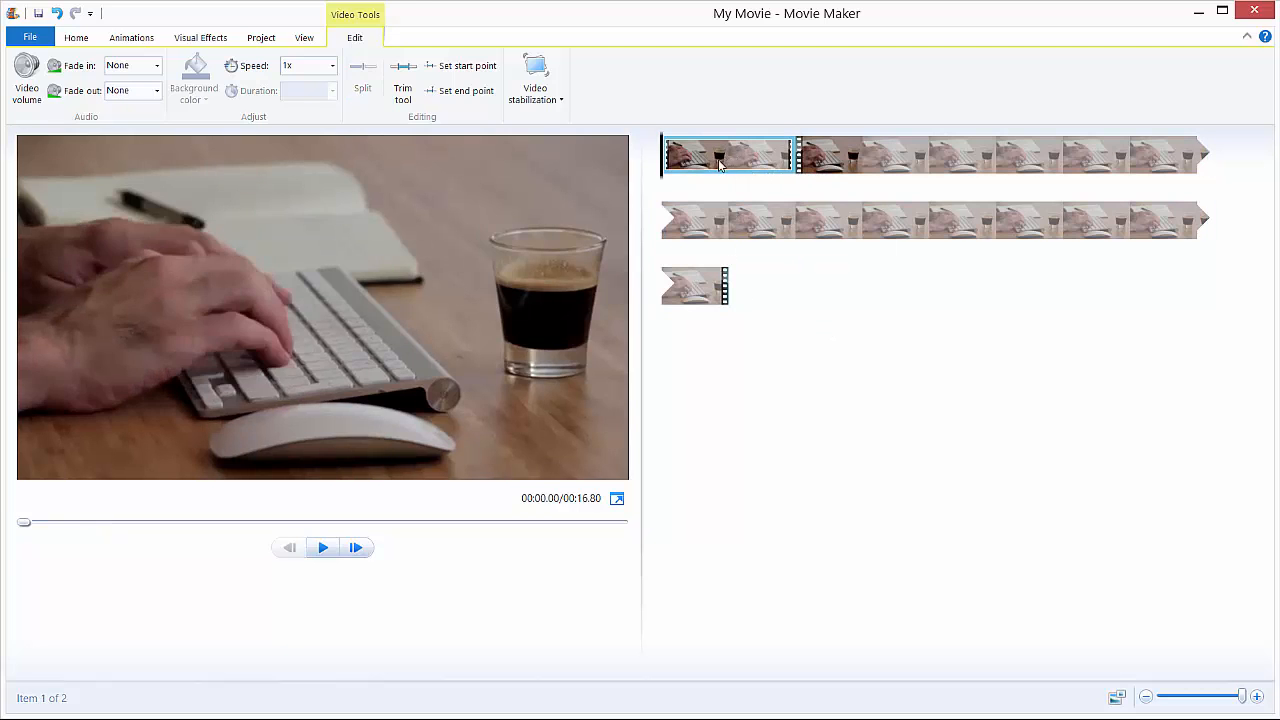
{"action": "left_click", "coordinate": [76, 37]}
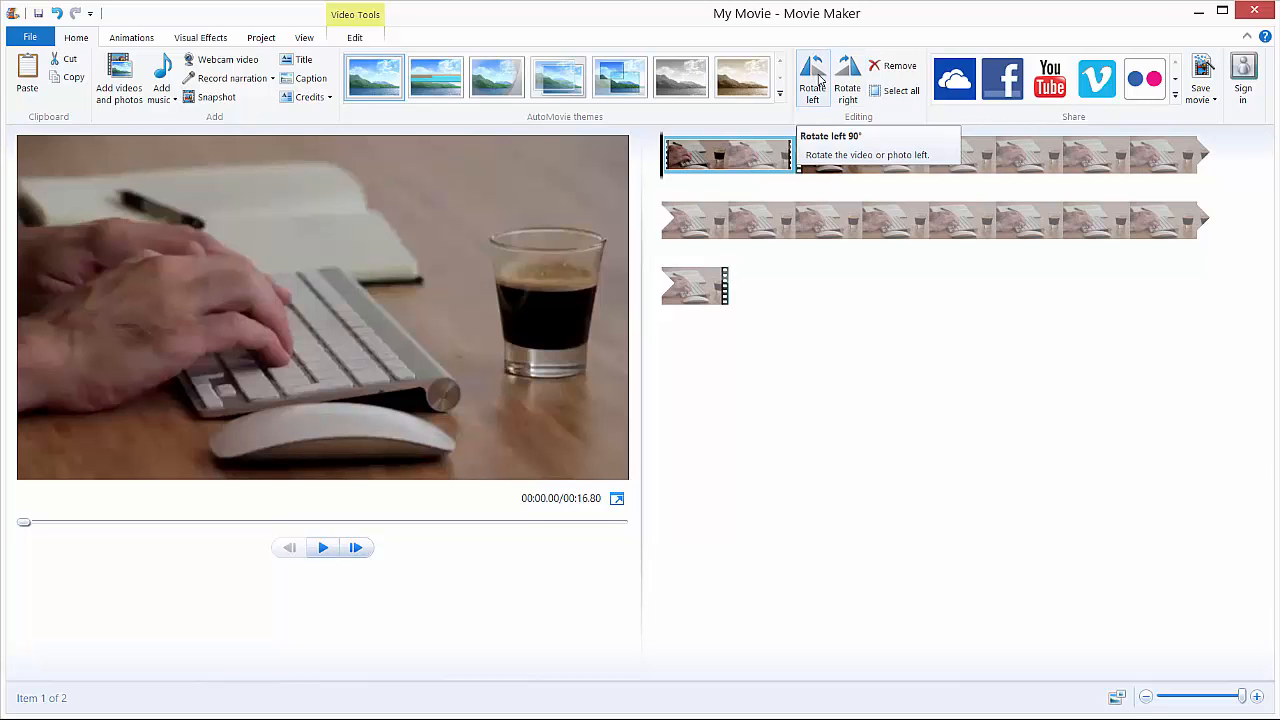
{"action": "left_click", "coordinate": [818, 78]}
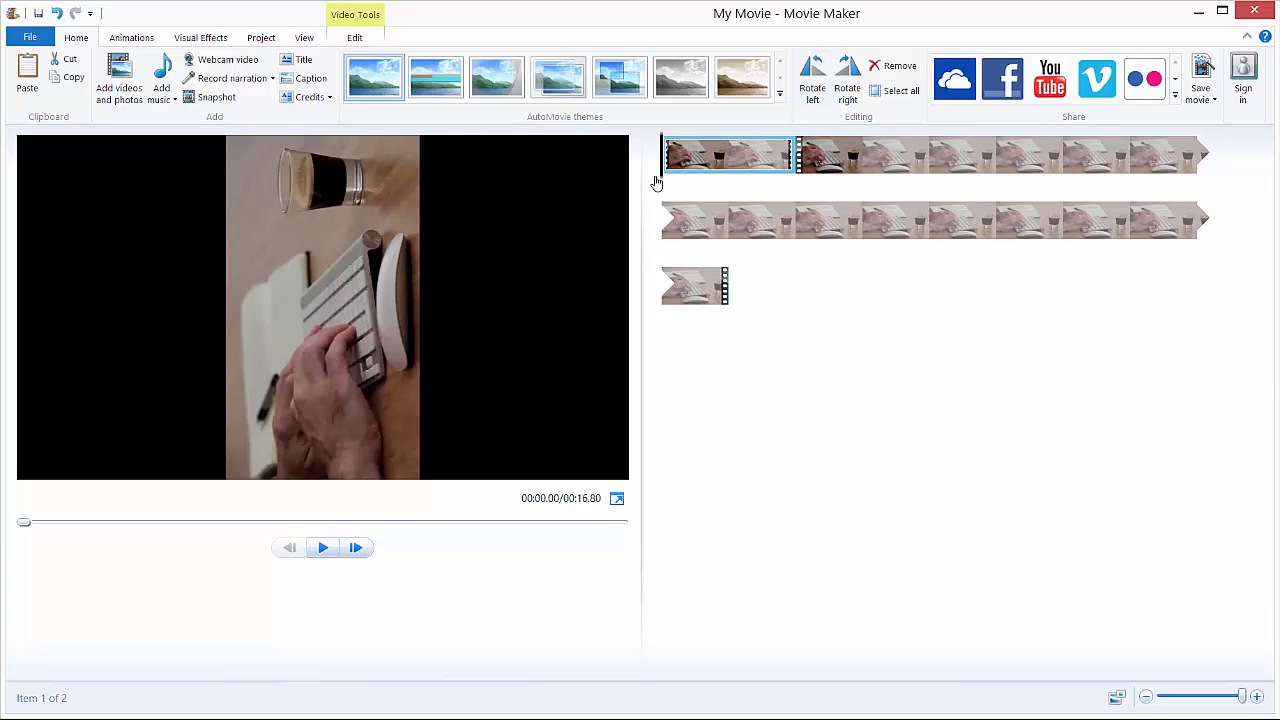
{"action": "left_click", "coordinate": [322, 549]}
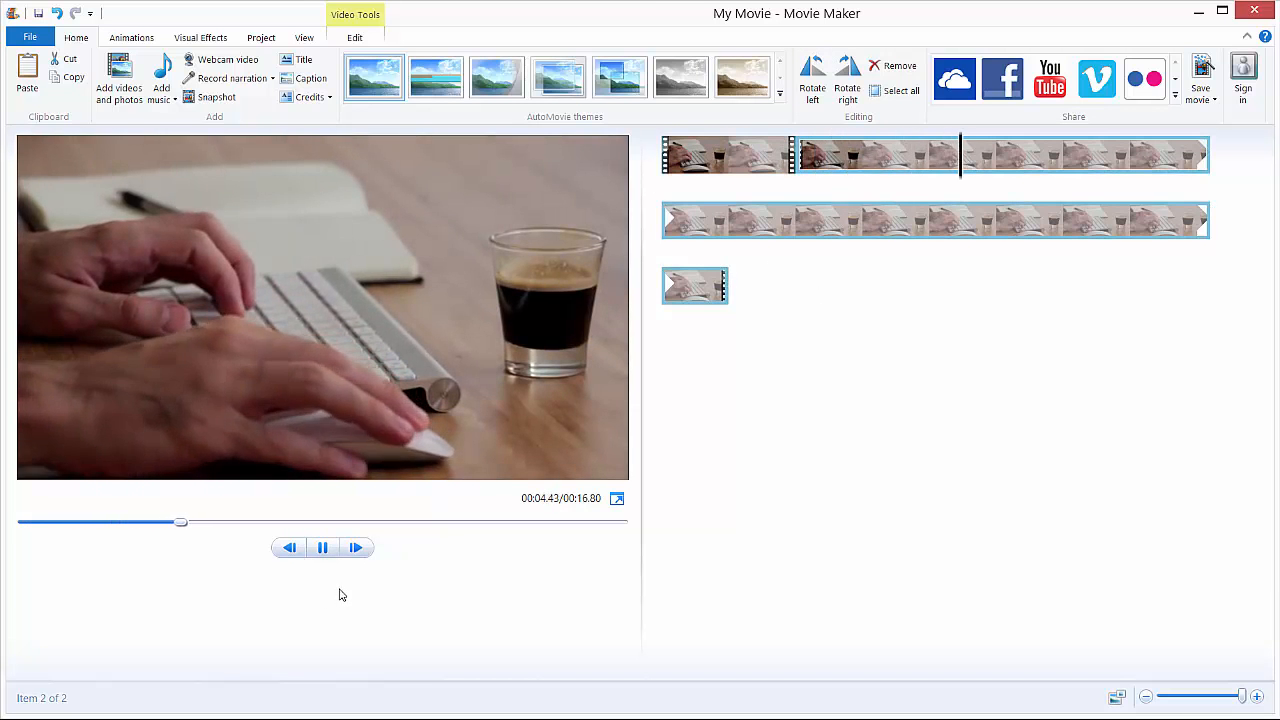
Step: Pause playback and rotate the first split part left repeatedly until it previews upright again
{"action": "left_click", "coordinate": [322, 549]}
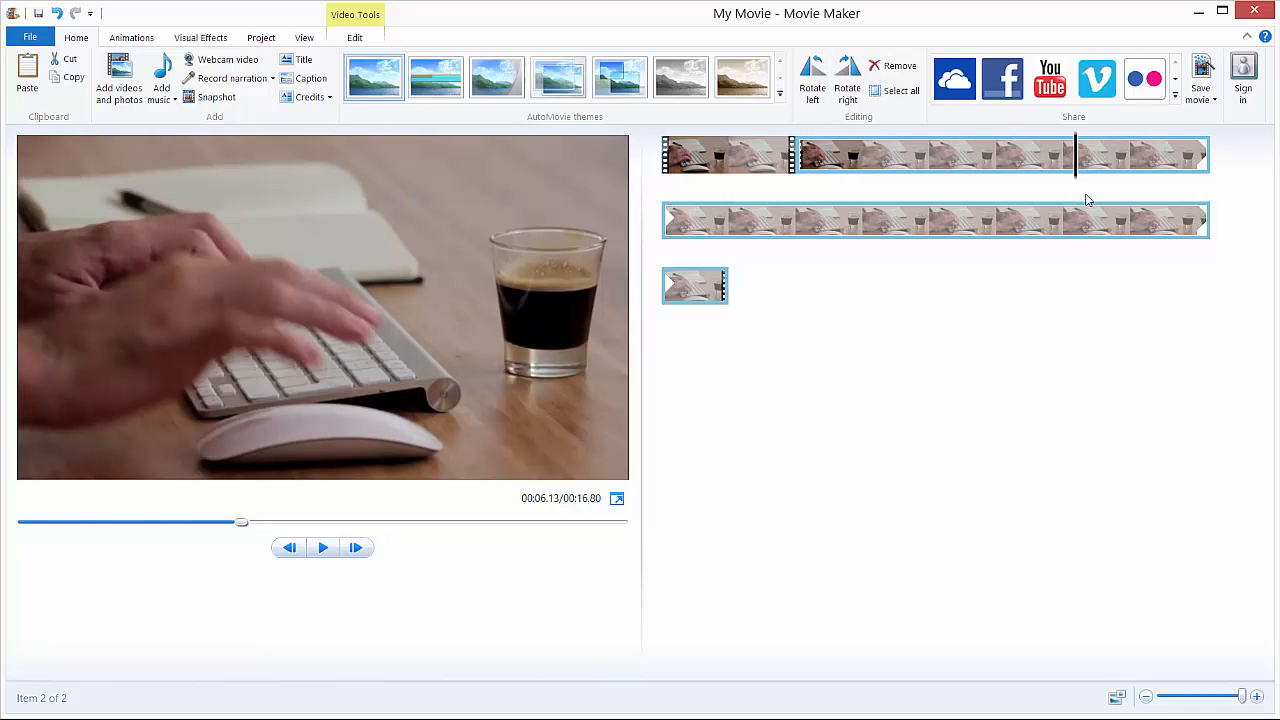
{"action": "left_click", "coordinate": [728, 163]}
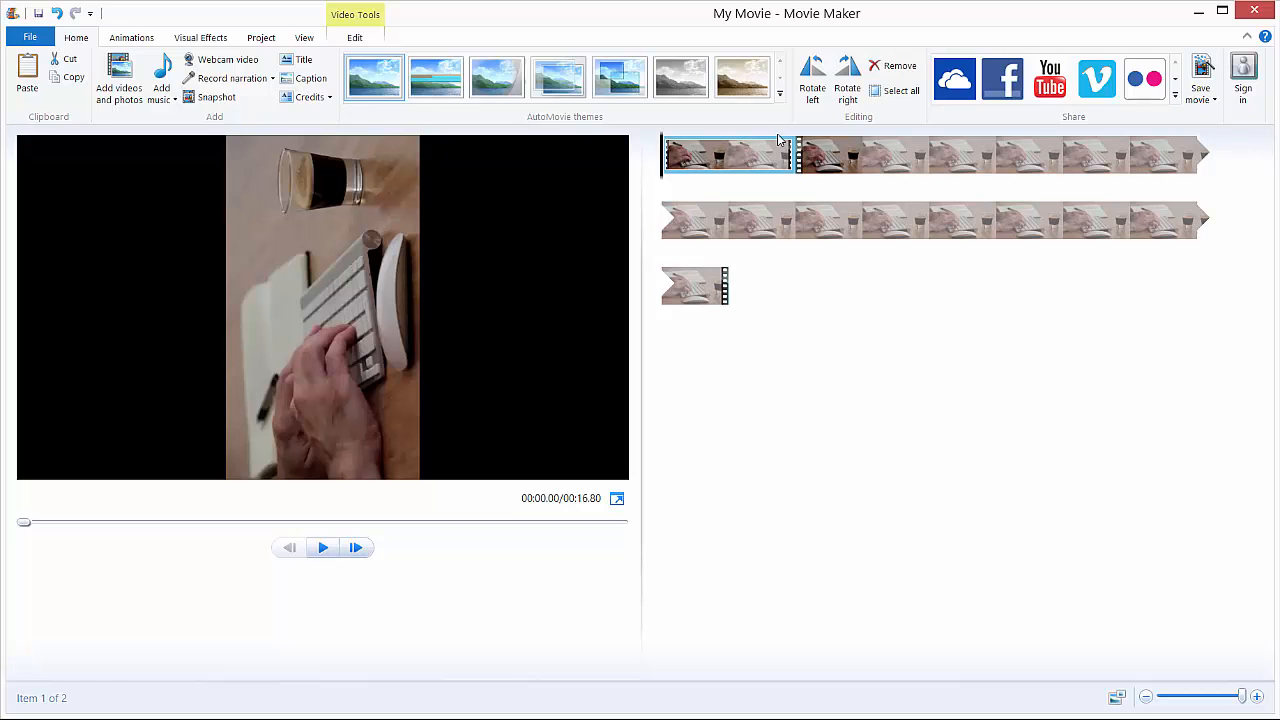
{"action": "left_click", "coordinate": [814, 78]}
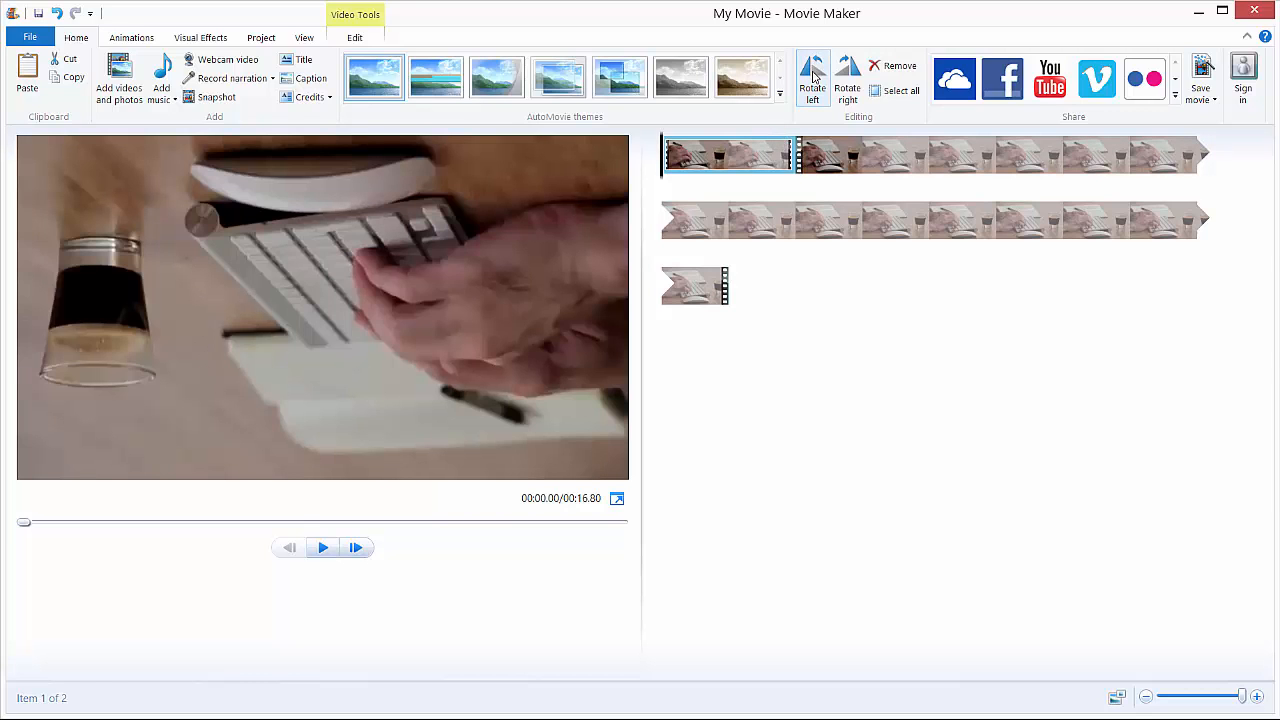
{"action": "left_click", "coordinate": [814, 78]}
{"action": "left_click", "coordinate": [814, 78]}
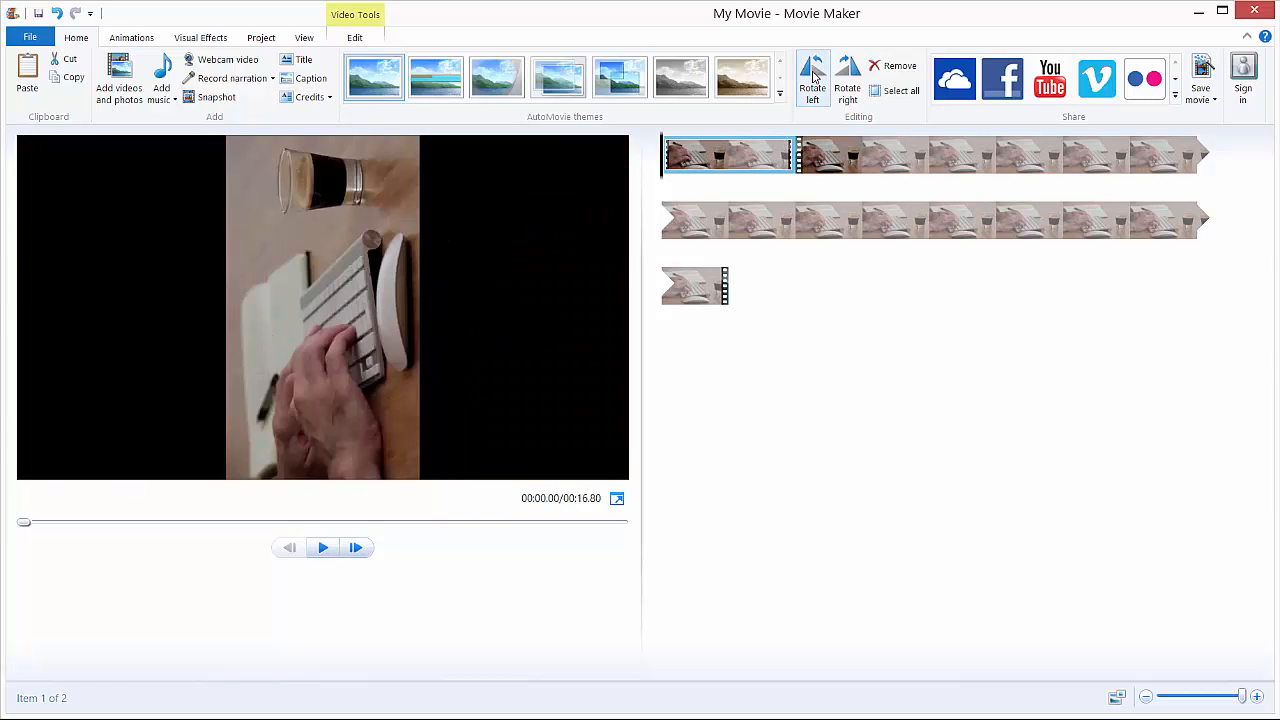
{"action": "left_click", "coordinate": [814, 78]}
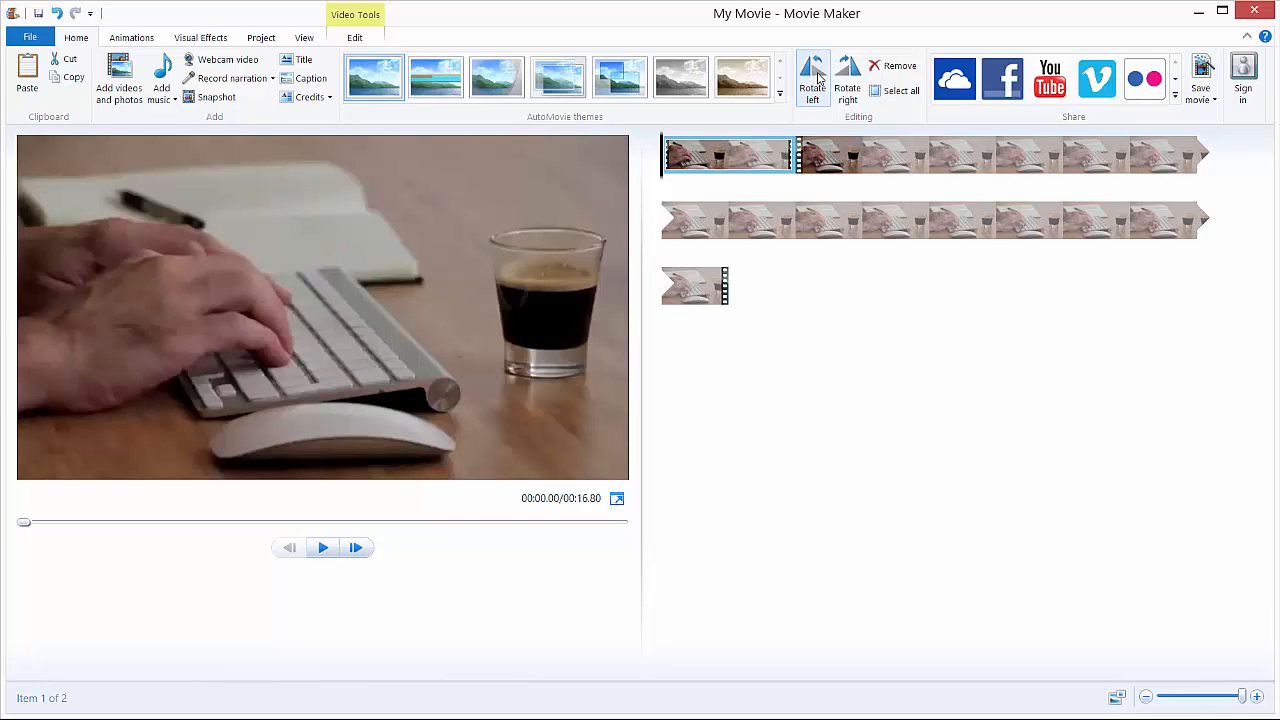
{"action": "left_click", "coordinate": [814, 75]}
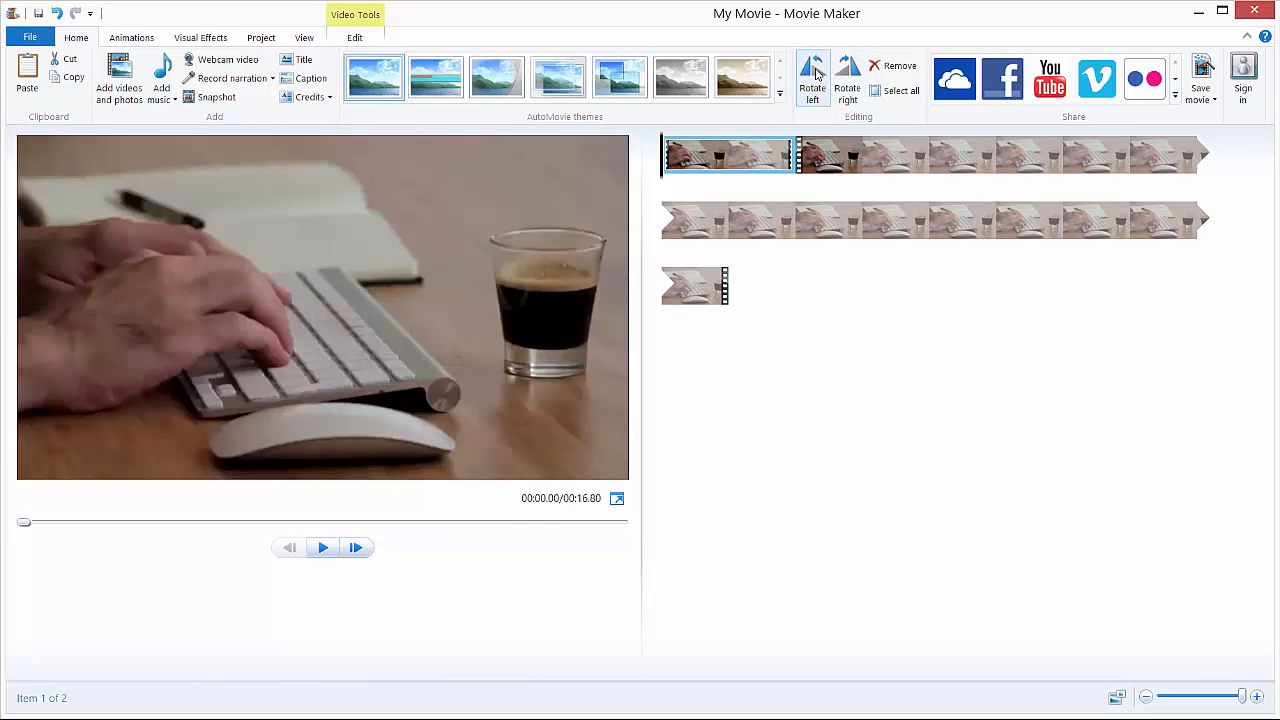